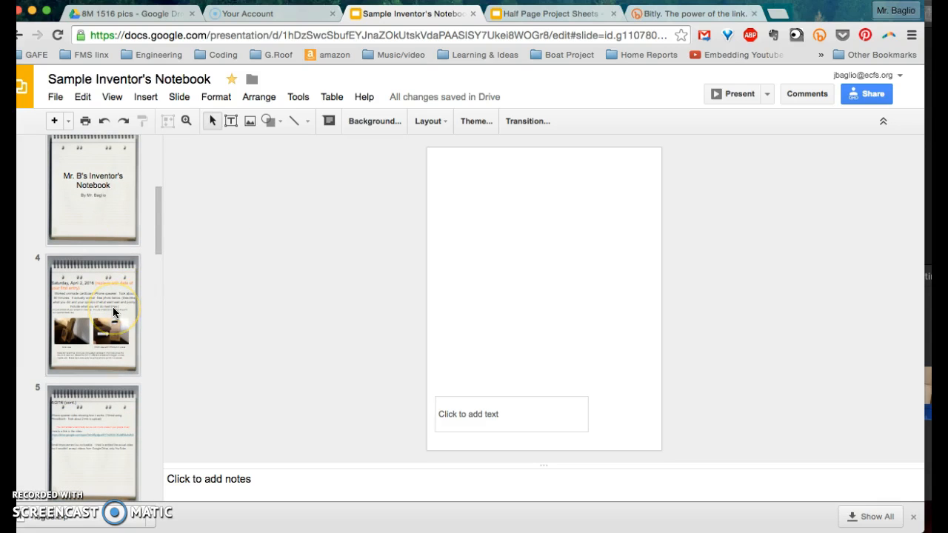
Look through the slides on end-of-project entries and video topics, finishing on the sample notebook's title slide
scroll(114, 312, down, 6)
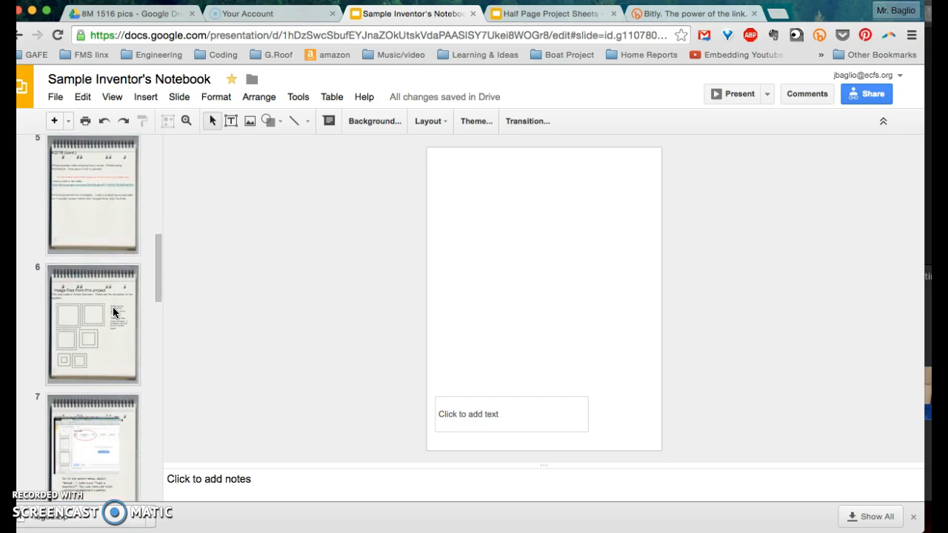
click(99, 363)
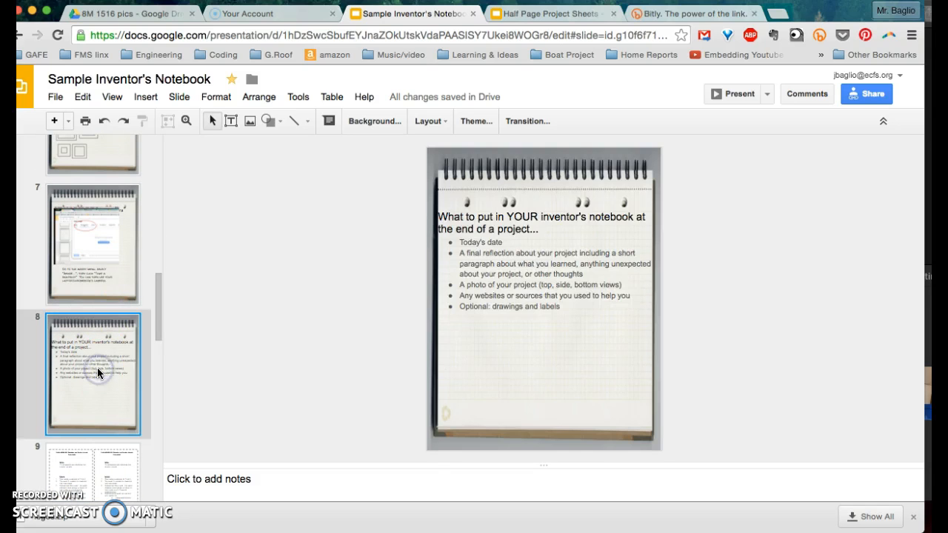
scroll(97, 370, up, 10)
click(93, 353)
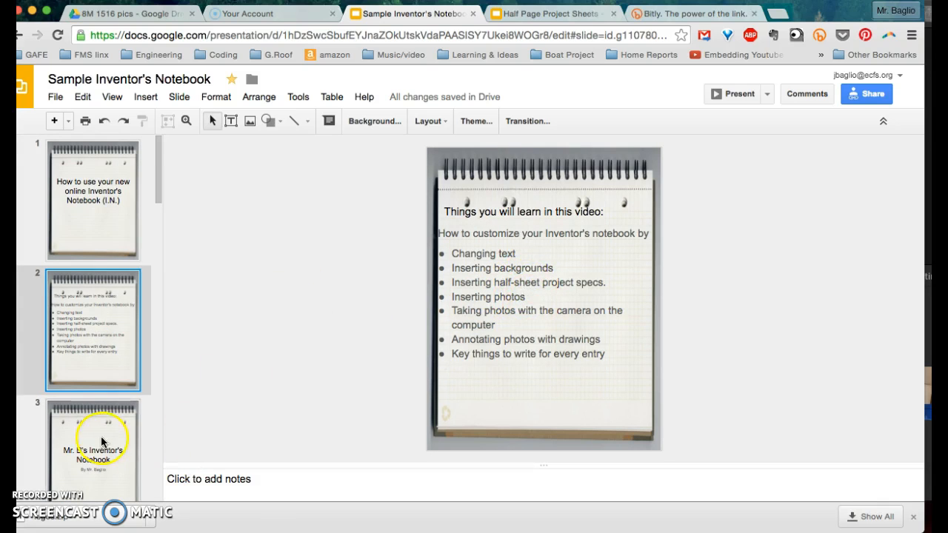
scroll(105, 433, down, 3)
click(116, 299)
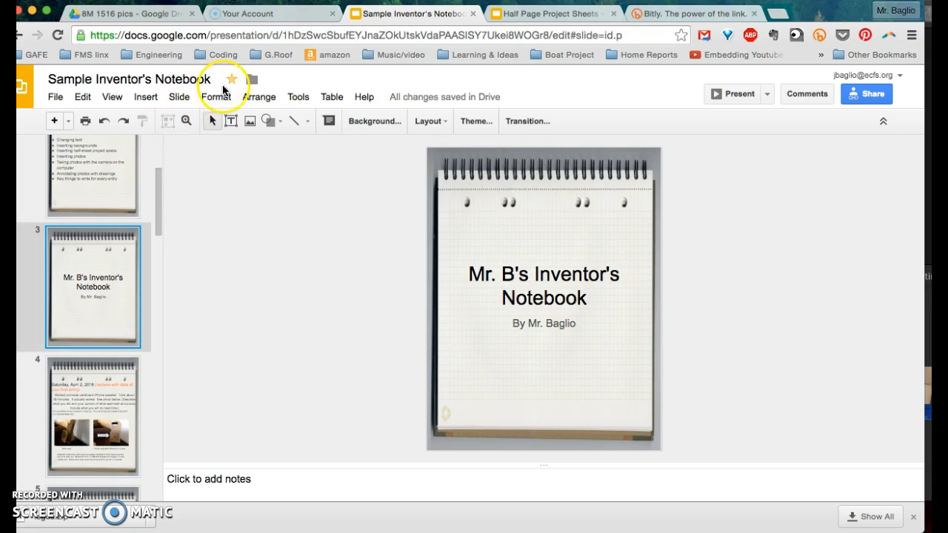
Add a slide with only a caption text placeholder after slide 10
scroll(125, 302, down, 10)
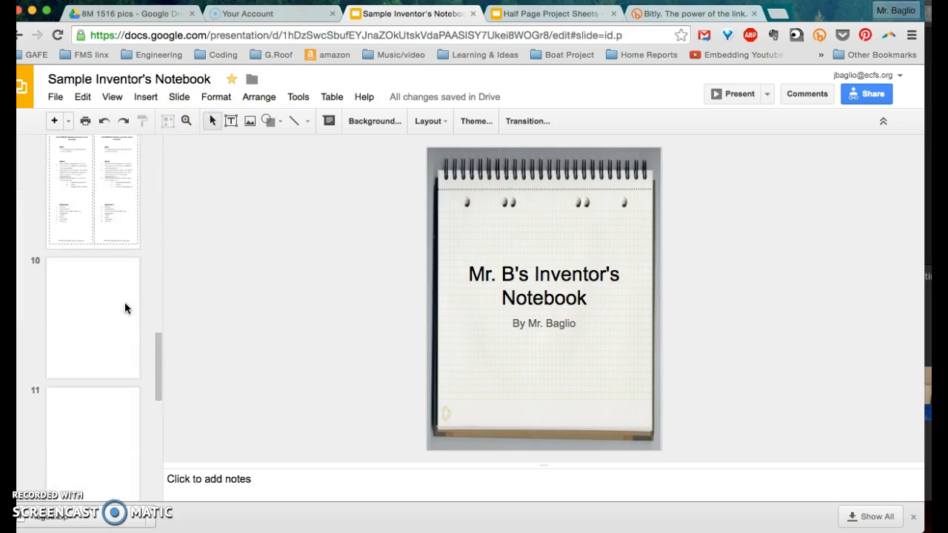
click(124, 305)
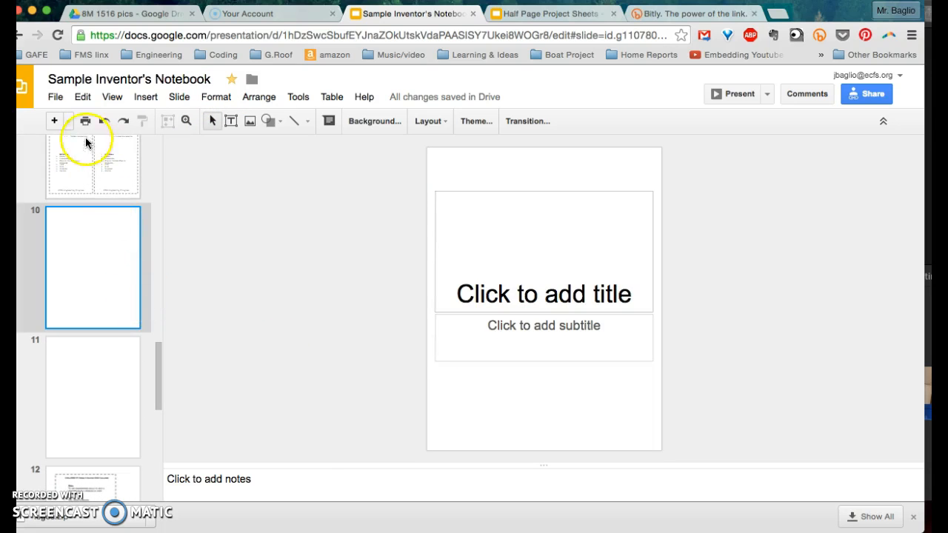
click(69, 122)
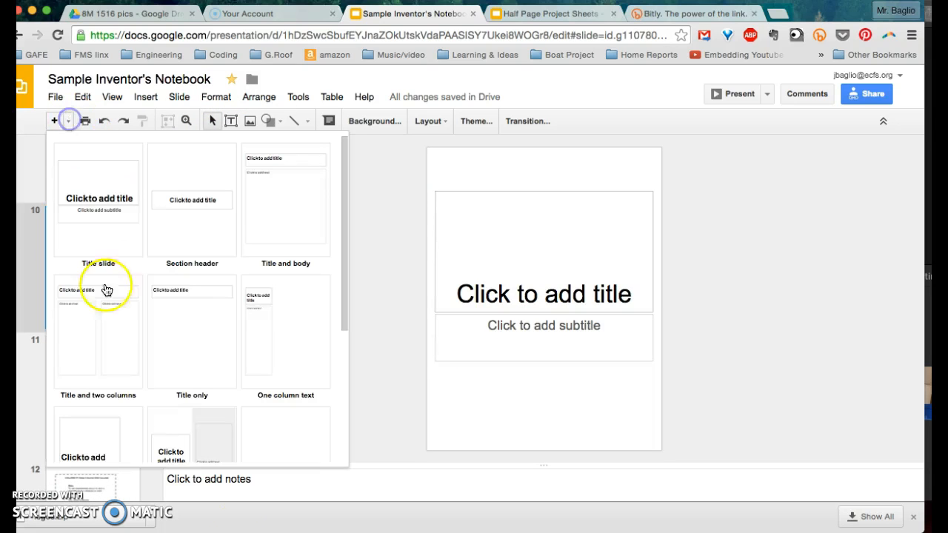
click(301, 444)
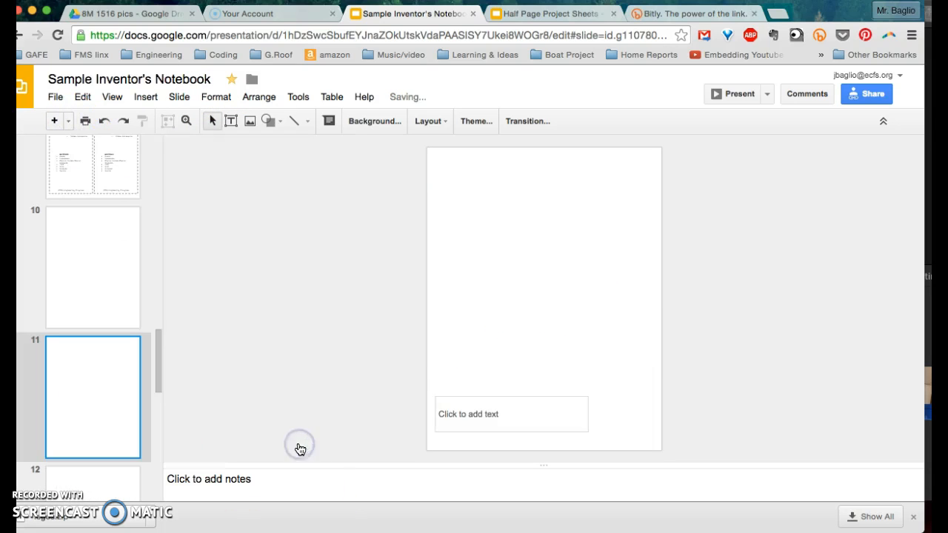
Add a completely blank slide after slide 11
click(67, 121)
scroll(203, 374, down, 3)
click(182, 404)
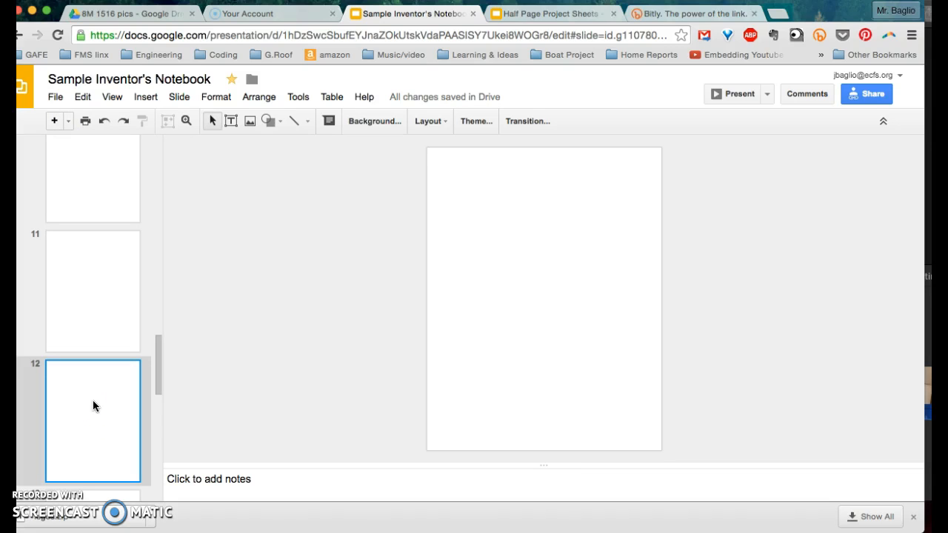
Start inserting an image from Google Drive and open *Engineering/Maker > Eng Pics > 8M 1516 pics
click(149, 99)
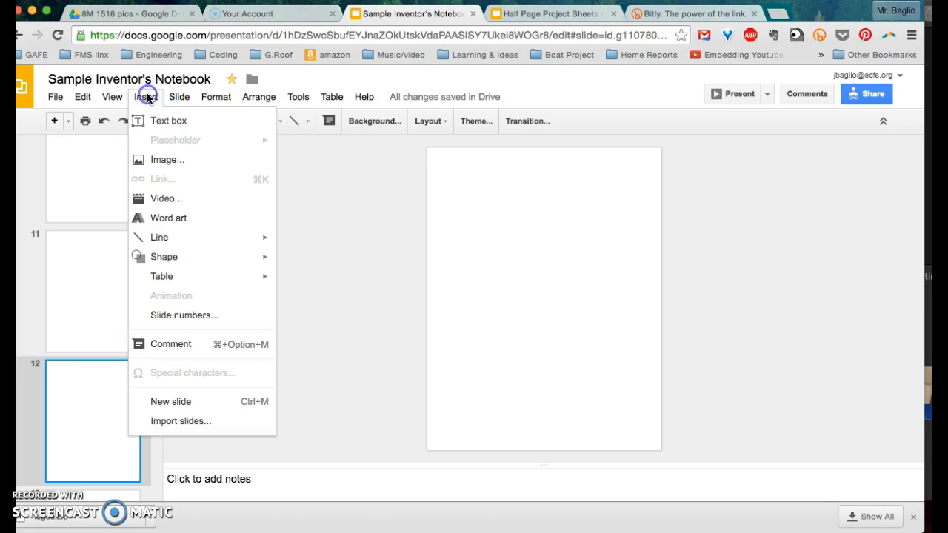
click(151, 163)
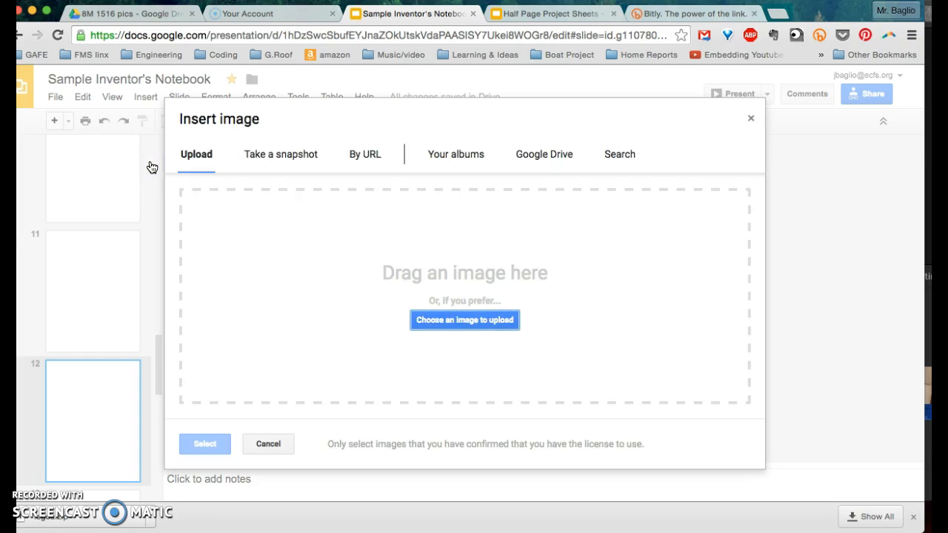
click(539, 161)
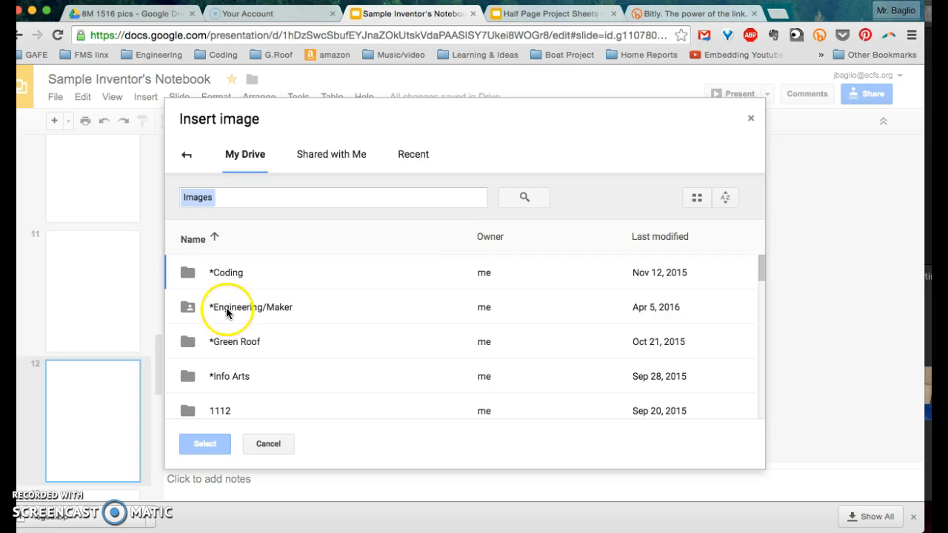
double_click(226, 313)
scroll(273, 354, down, 4)
scroll(275, 349, up, 3)
click(236, 281)
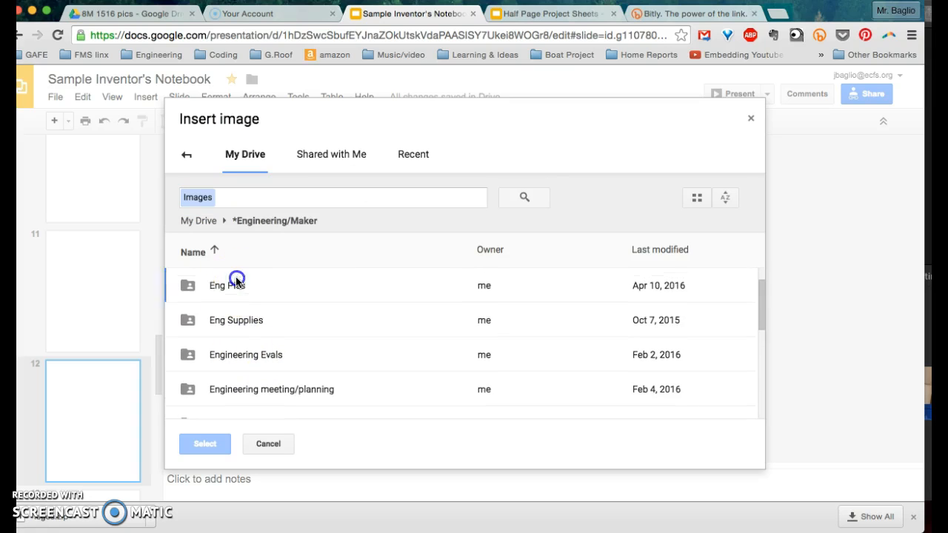
click(237, 281)
scroll(252, 339, down, 3)
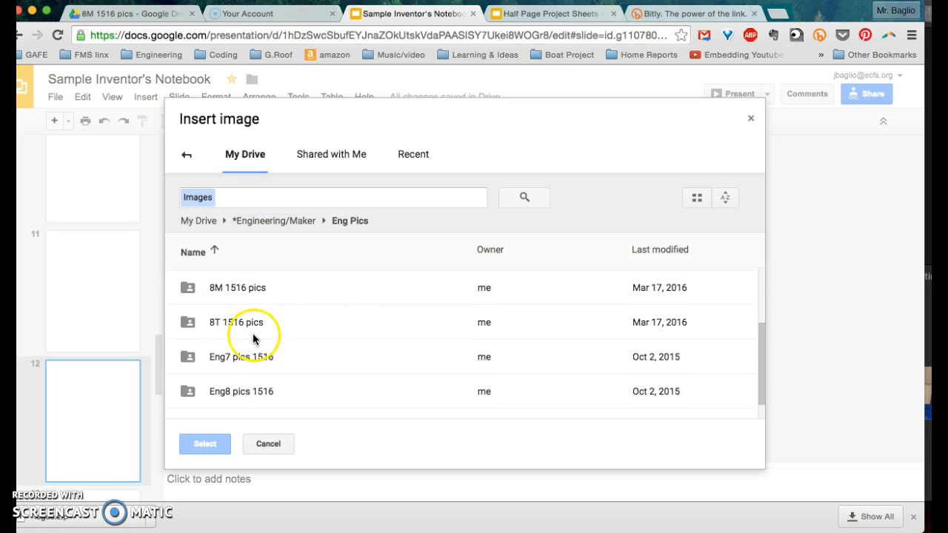
click(232, 291)
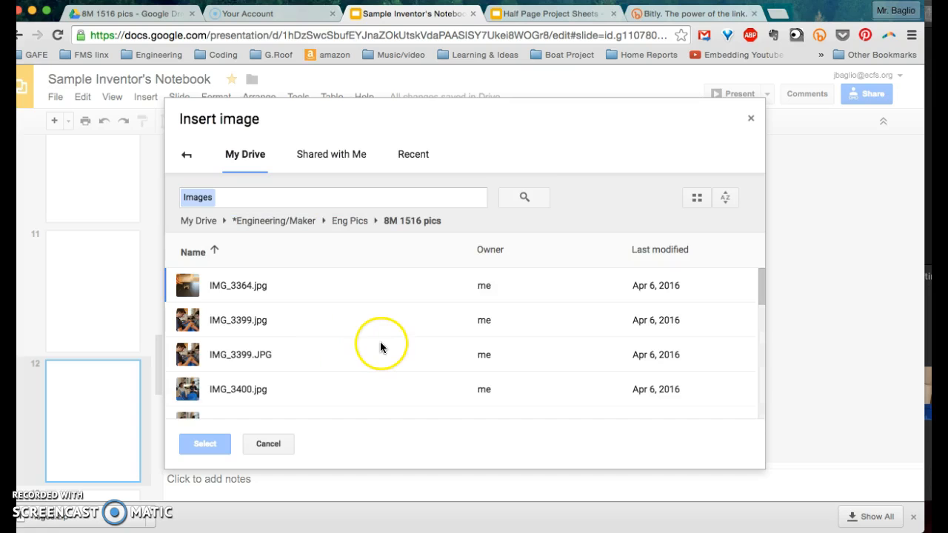
Show the folder's images as thumbnails and insert IMG_3404.jpg on slide 12
click(697, 200)
scroll(412, 326, down, 3)
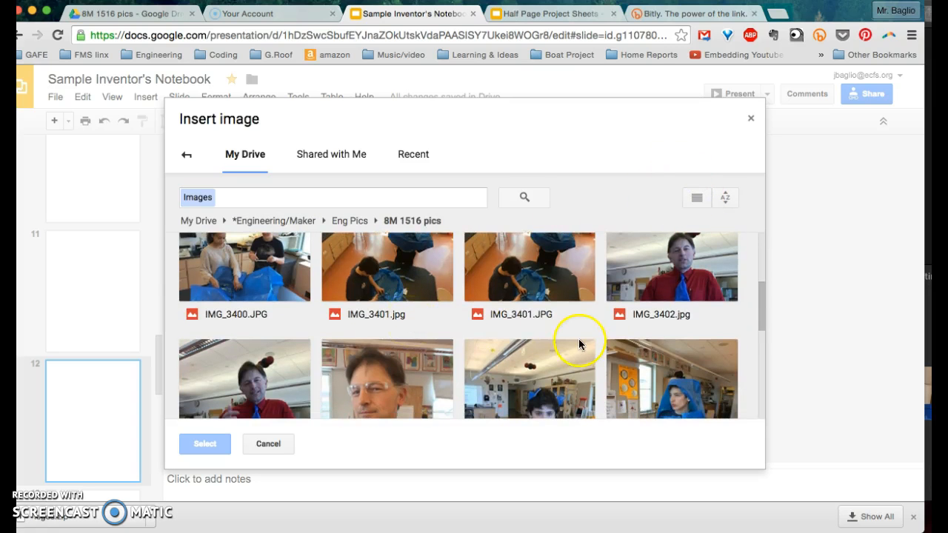
scroll(574, 335, down, 2)
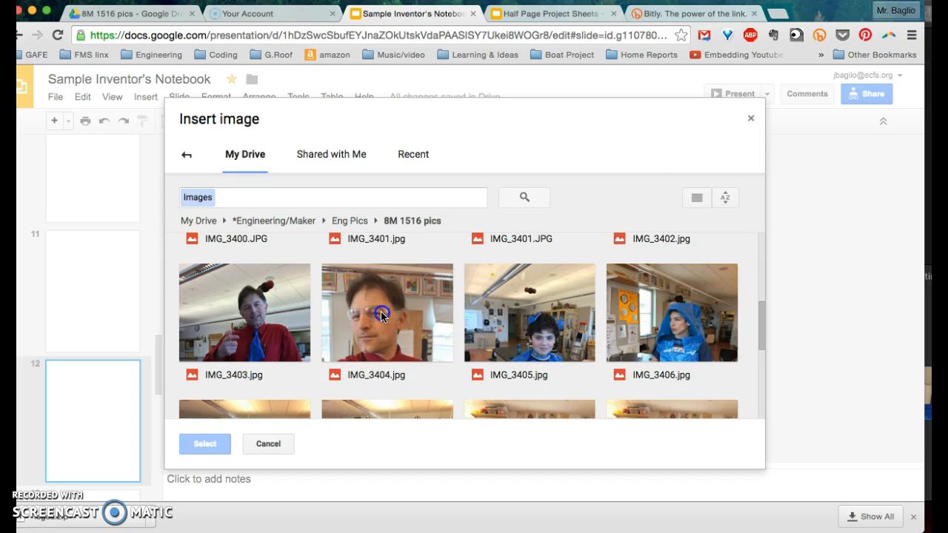
click(381, 316)
click(210, 444)
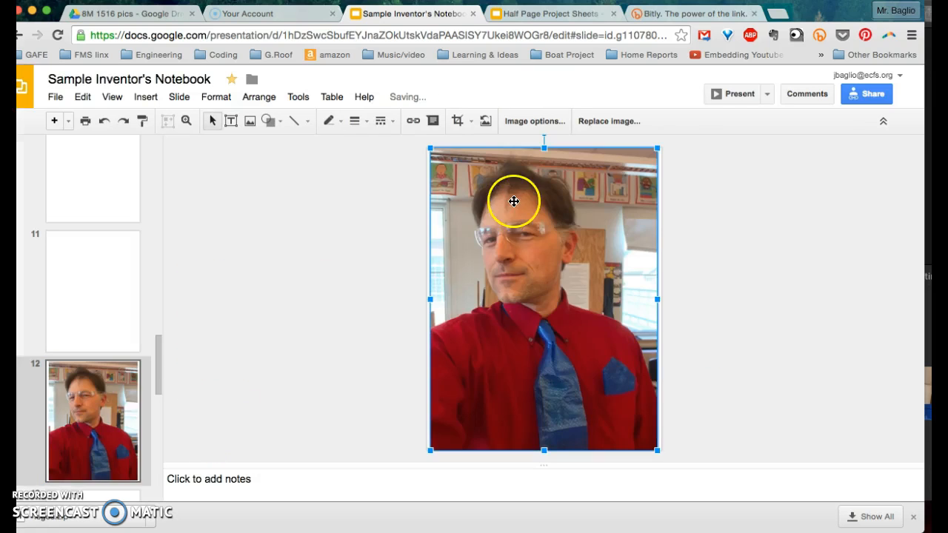
Shrink the portrait photo to under half the slide's width and place it in the slide's upper-left corner
drag(656, 148, 572, 259)
drag(497, 333, 542, 231)
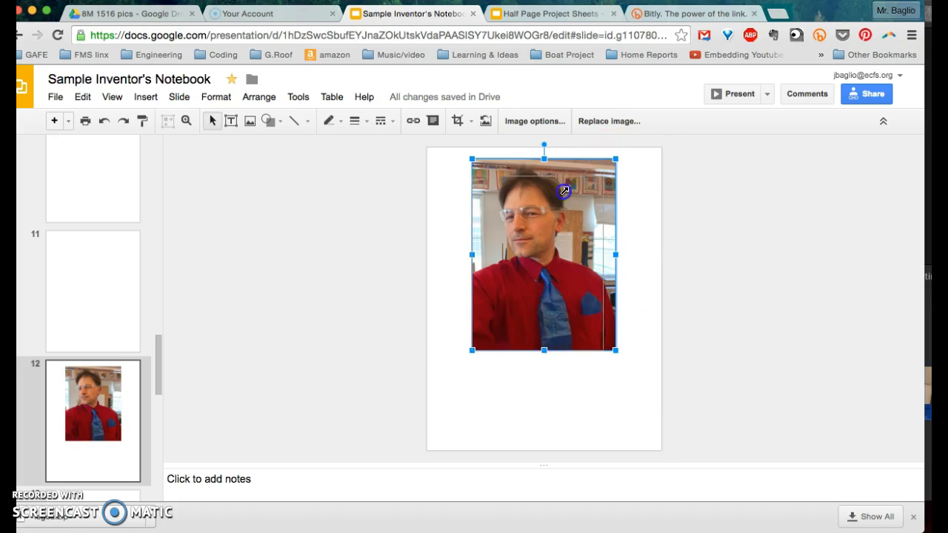
drag(552, 209, 580, 206)
drag(531, 264, 480, 215)
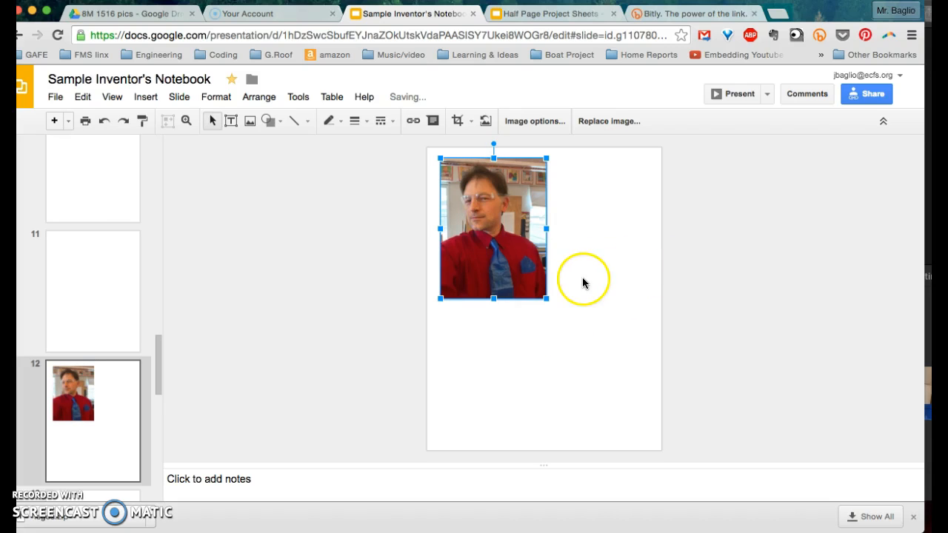
click(146, 98)
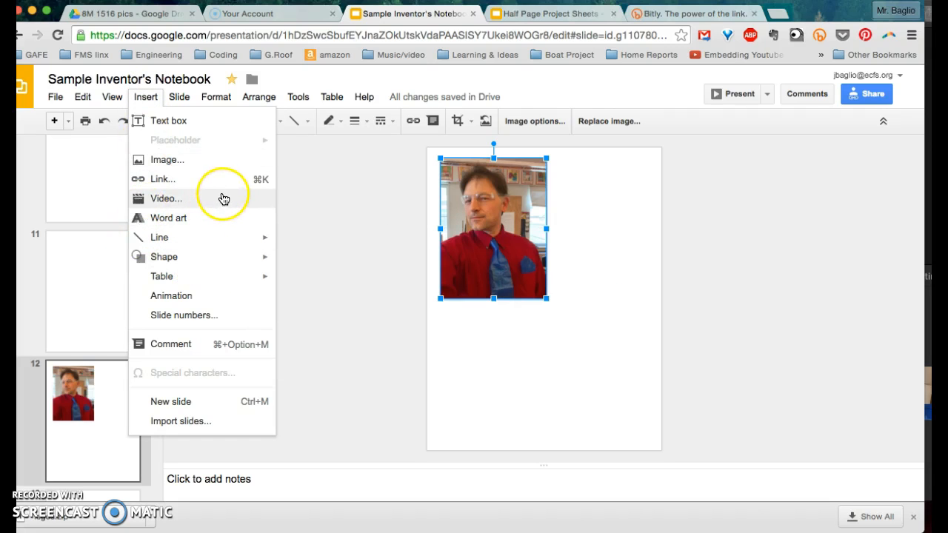
click(189, 161)
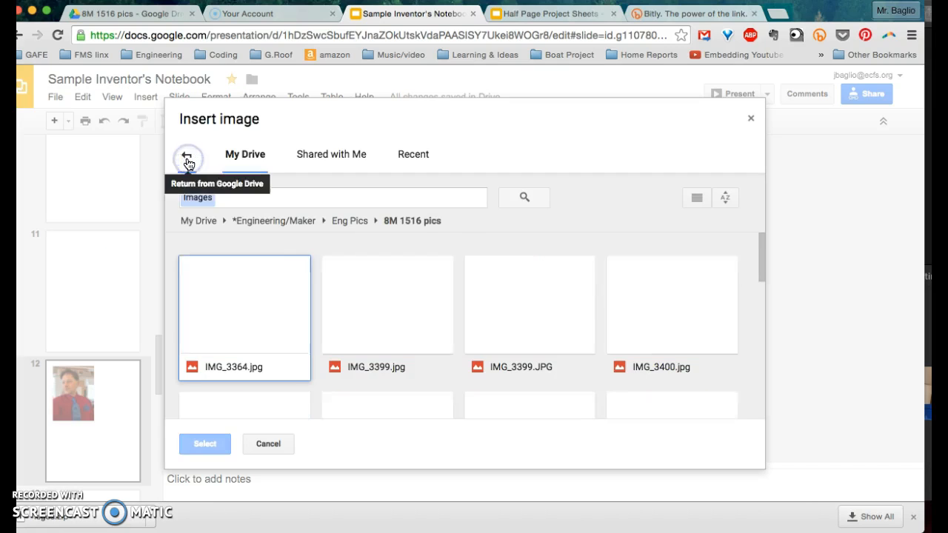
click(751, 120)
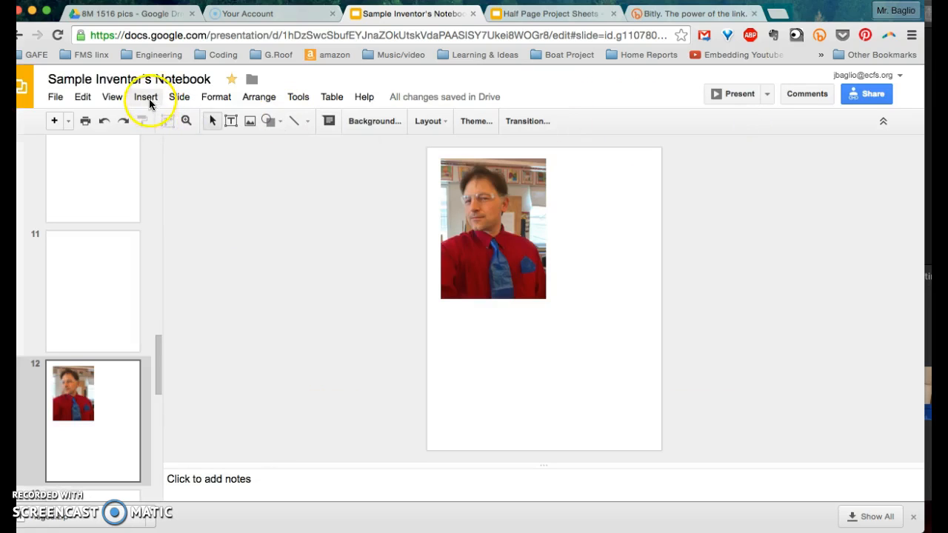
click(481, 349)
Take a webcam snapshot of the car project sketch, insert it on slide 12 and shrink it below the portrait photo
click(144, 98)
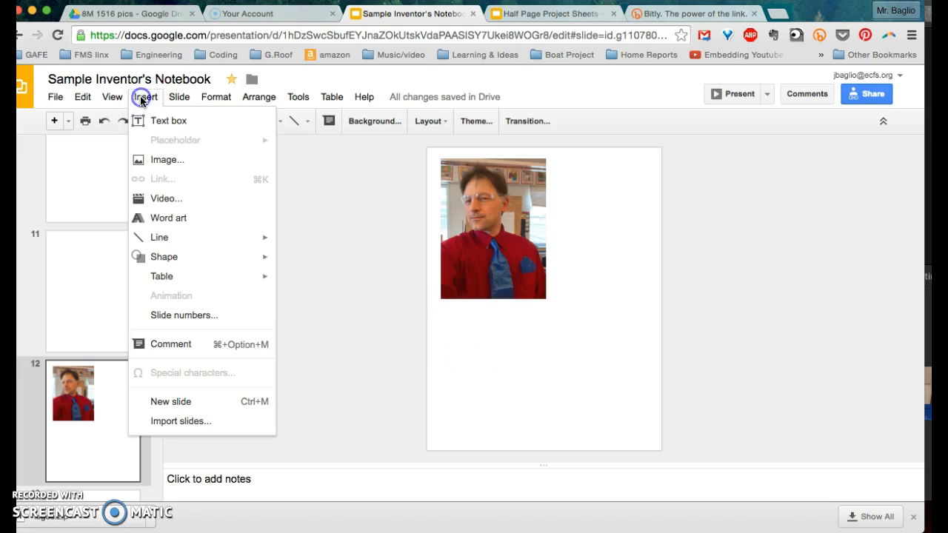
click(148, 163)
click(187, 155)
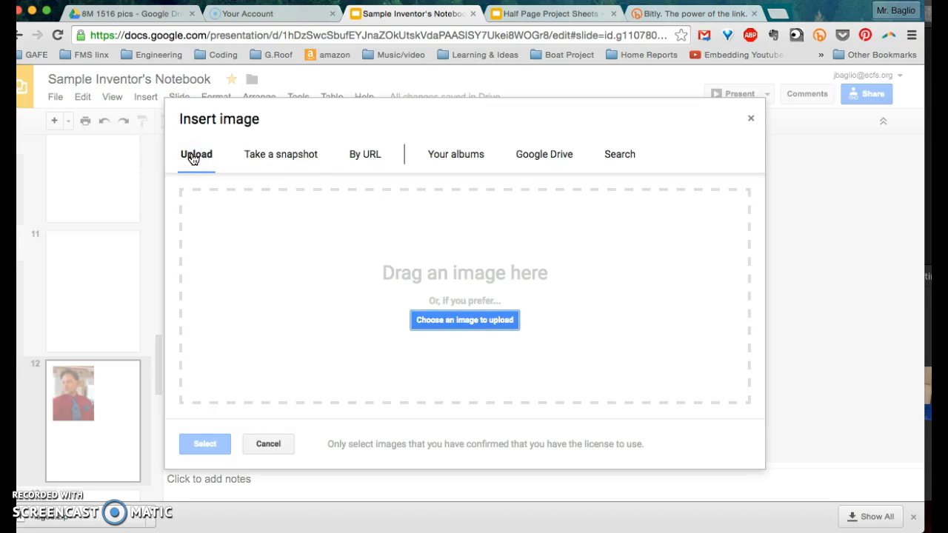
click(276, 154)
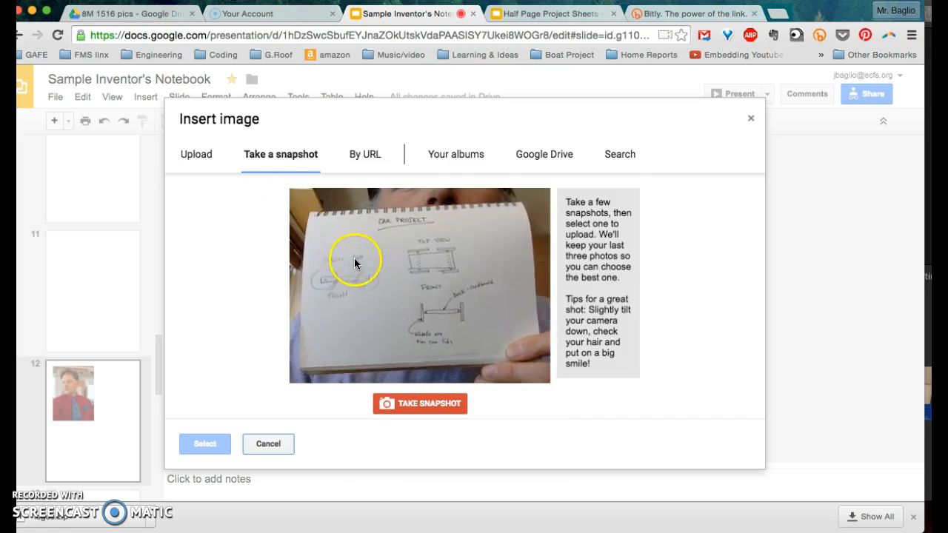
click(413, 410)
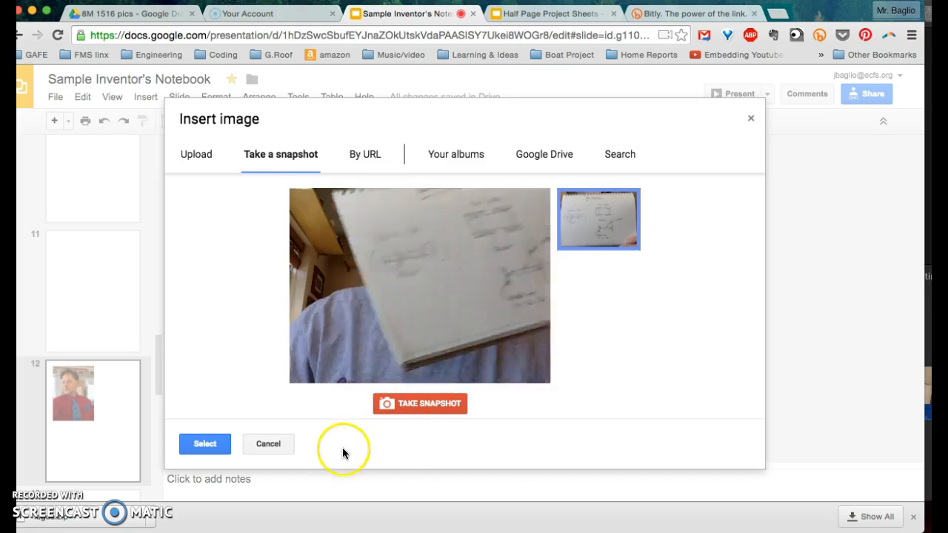
click(212, 447)
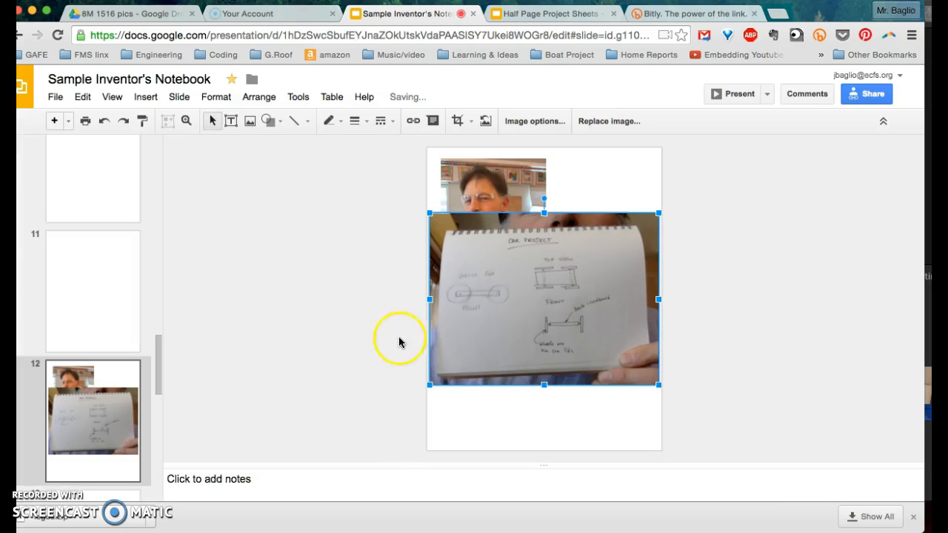
drag(656, 215, 611, 274)
drag(513, 317, 512, 363)
Preview slide 12 in full-screen presentation mode and return to editing that slide
click(734, 94)
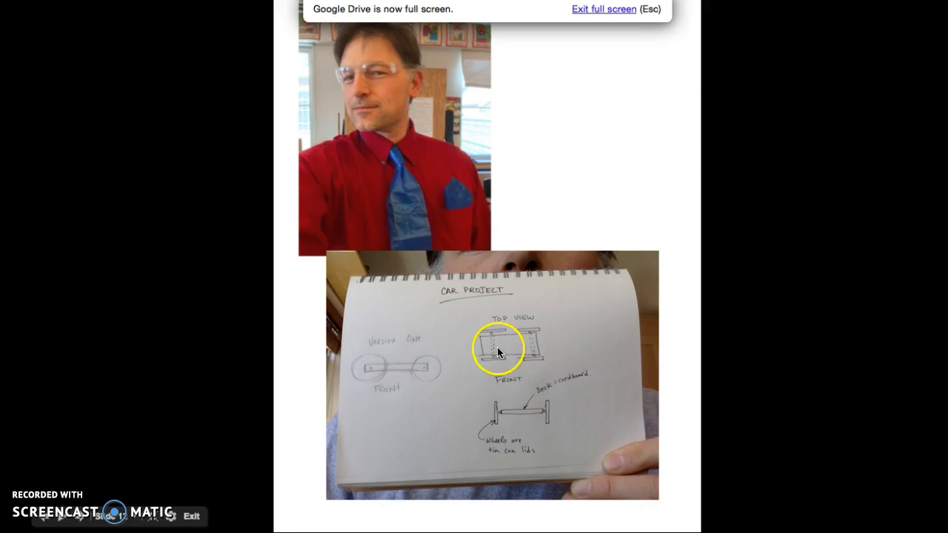
click(392, 382)
key(Escape)
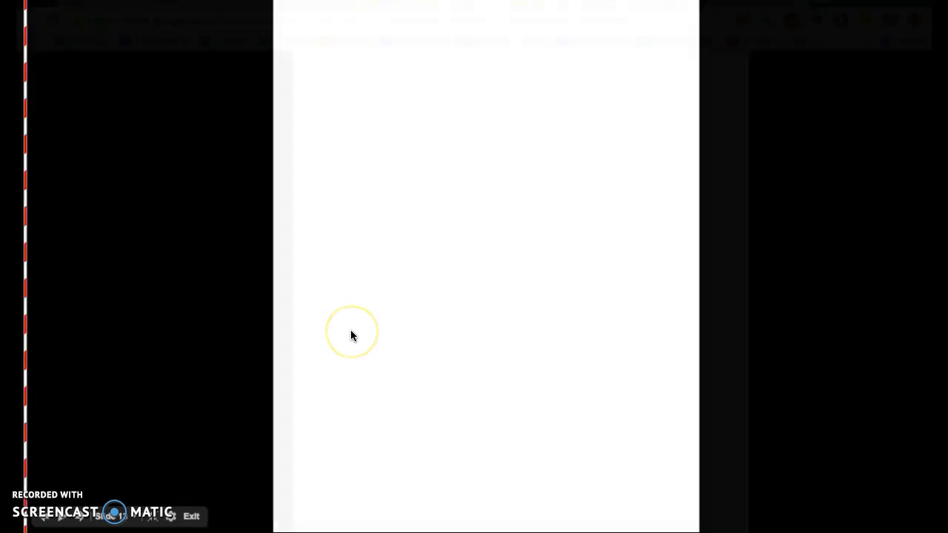
click(103, 319)
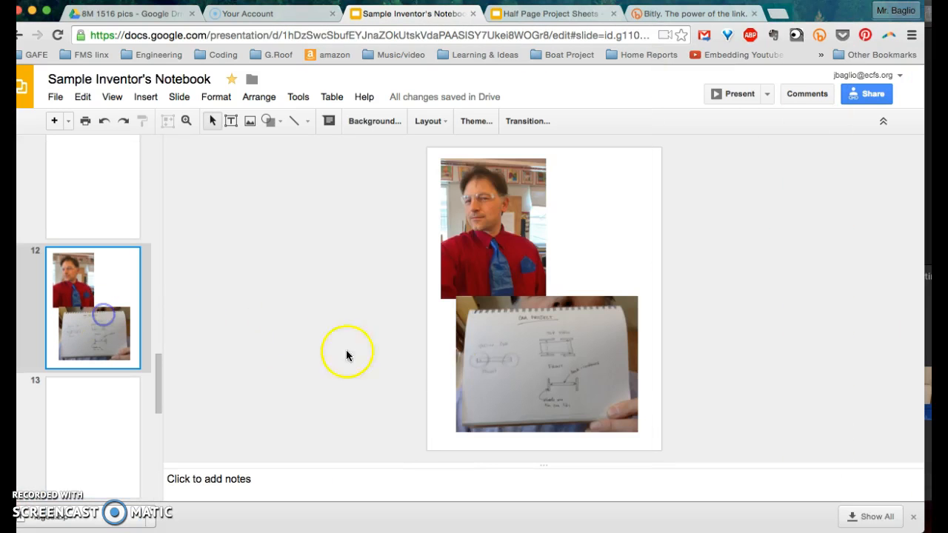
Delete the portrait photo from slide 12
click(491, 367)
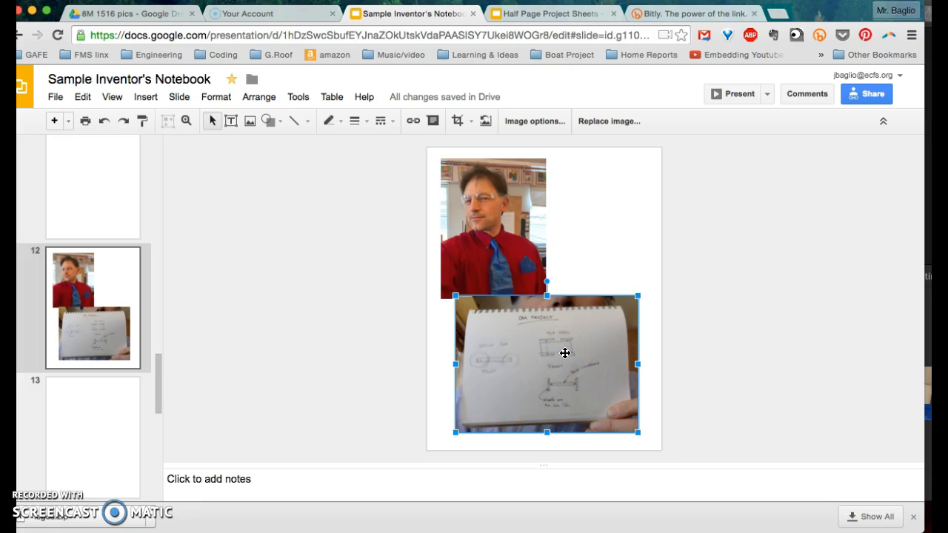
click(483, 225)
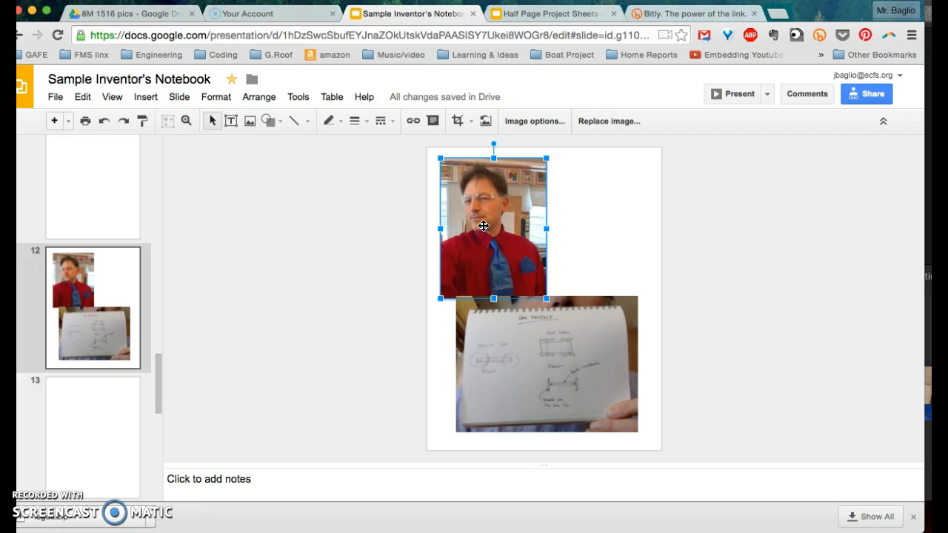
key(Delete)
Move the car sketch snapshot to the upper half of slide 12 and enlarge it to nearly the slide's width
drag(508, 334, 508, 201)
drag(621, 300, 645, 316)
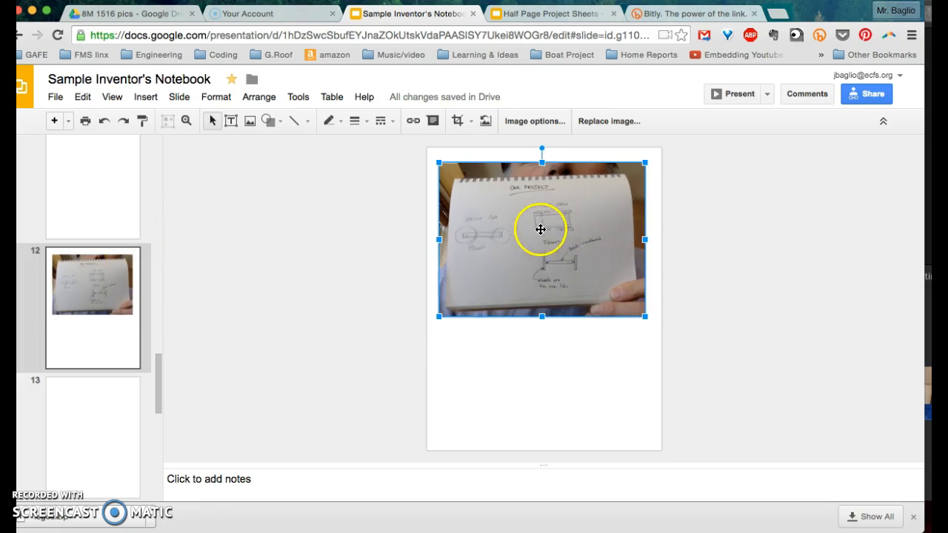
Draw a tall up arrow shape from below the sketch's front-view car on the snapshot down into the blank area beneath
click(281, 126)
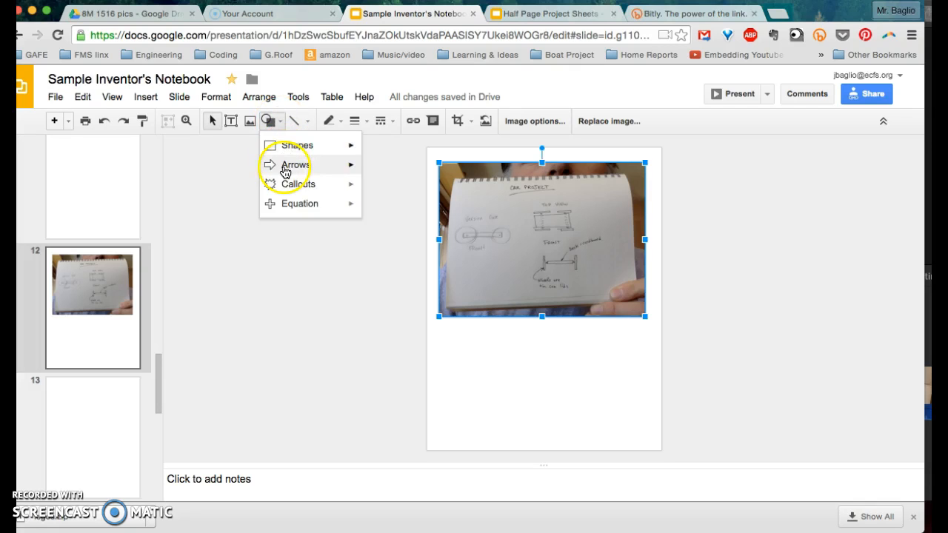
mouse_move(286, 168)
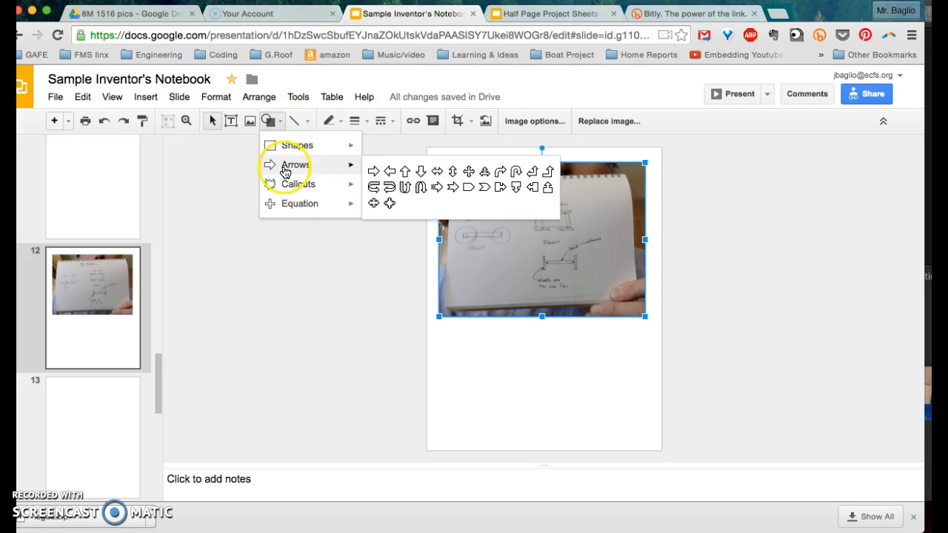
click(404, 175)
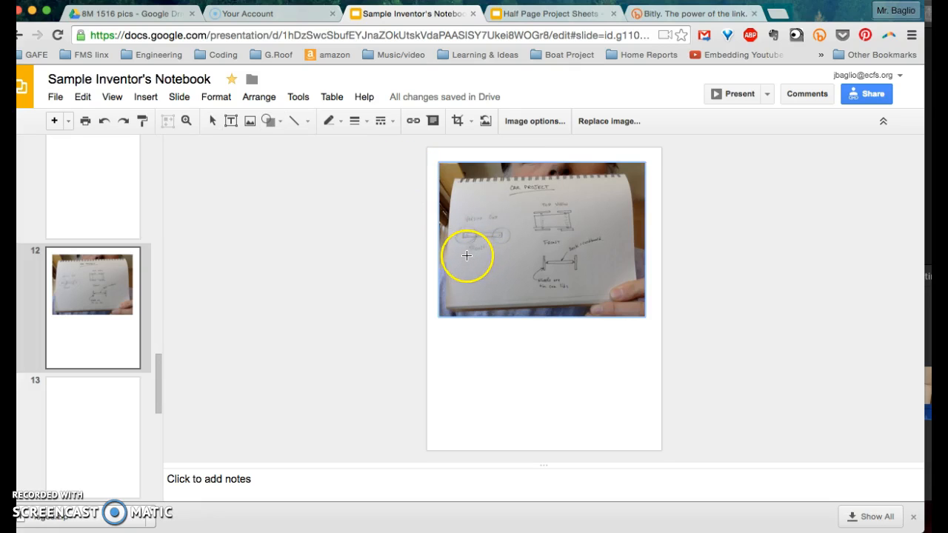
drag(467, 256, 526, 386)
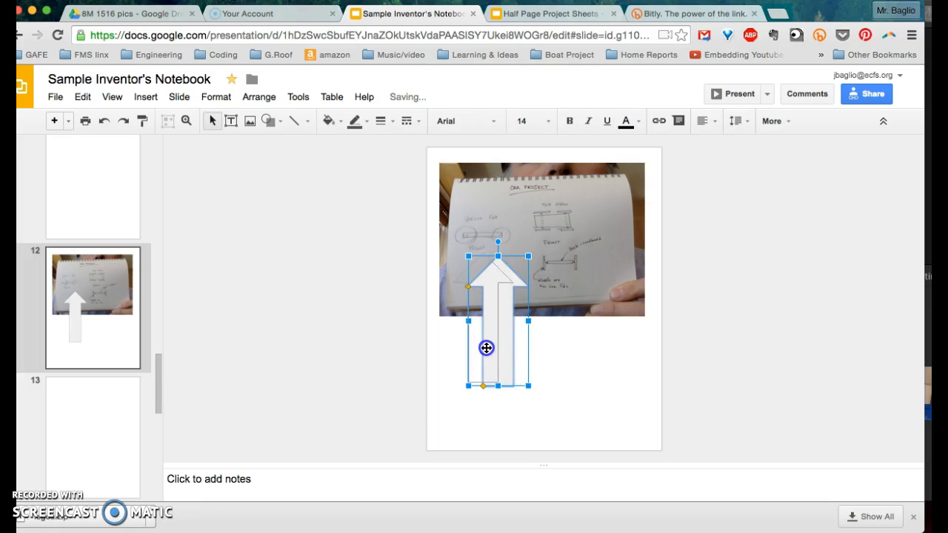